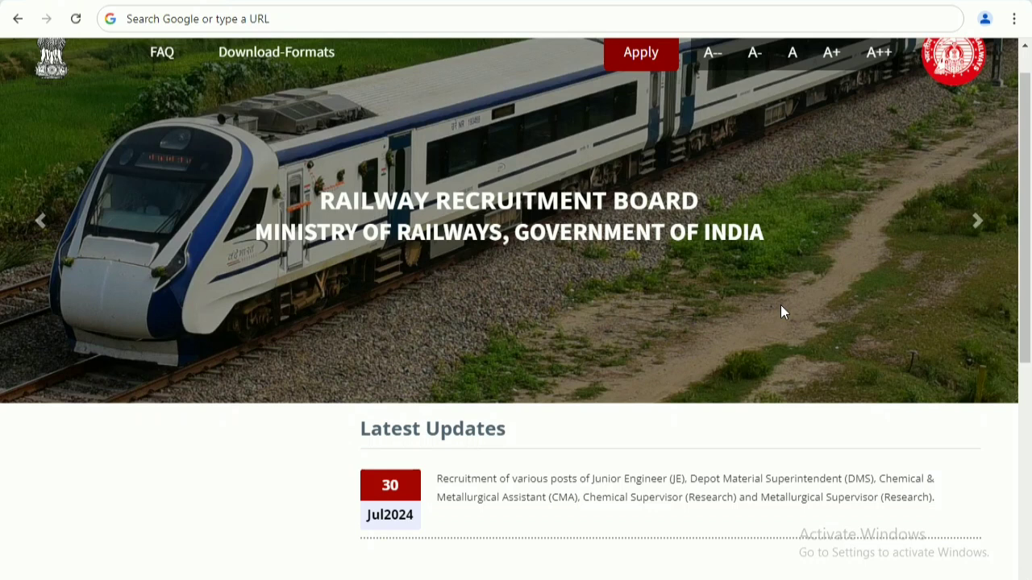
Step: Open the Create an Account form from the recruitment board's Apply options and dismiss the notice for already registered candidates
{"action": "mouse_move", "coordinate": [648, 63]}
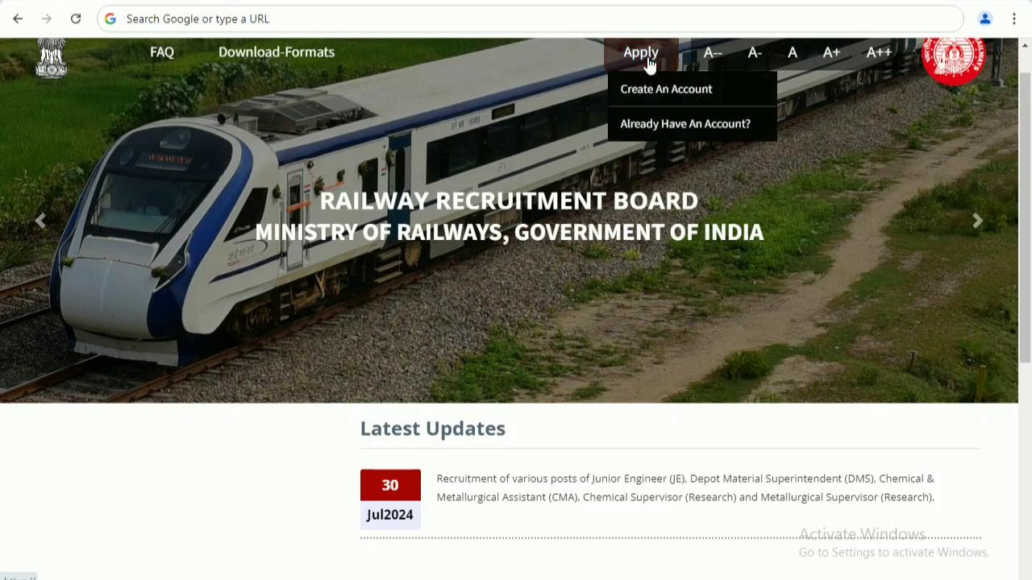
{"action": "left_click", "coordinate": [642, 92]}
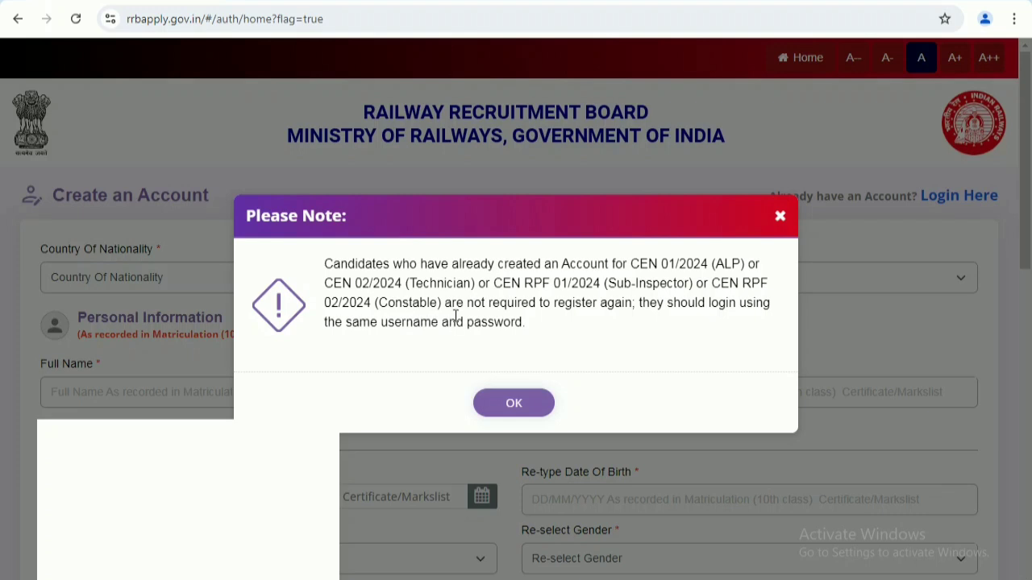
{"action": "left_click", "coordinate": [513, 402]}
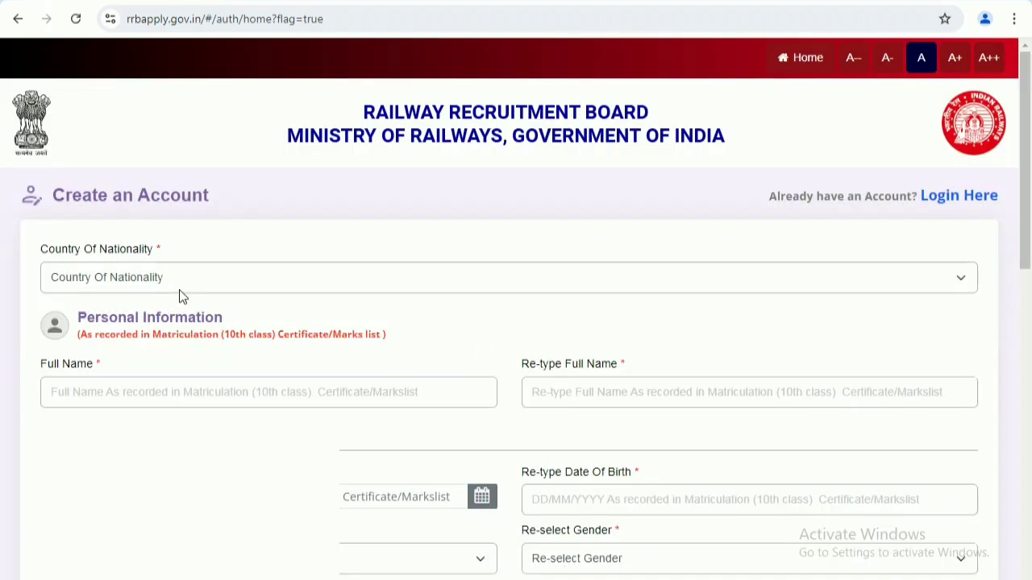
Step: Set the Country Of Nationality to India in the account creation form
{"action": "scroll", "coordinate": [194, 287], "scroll_direction": "down", "scroll_amount": 1}
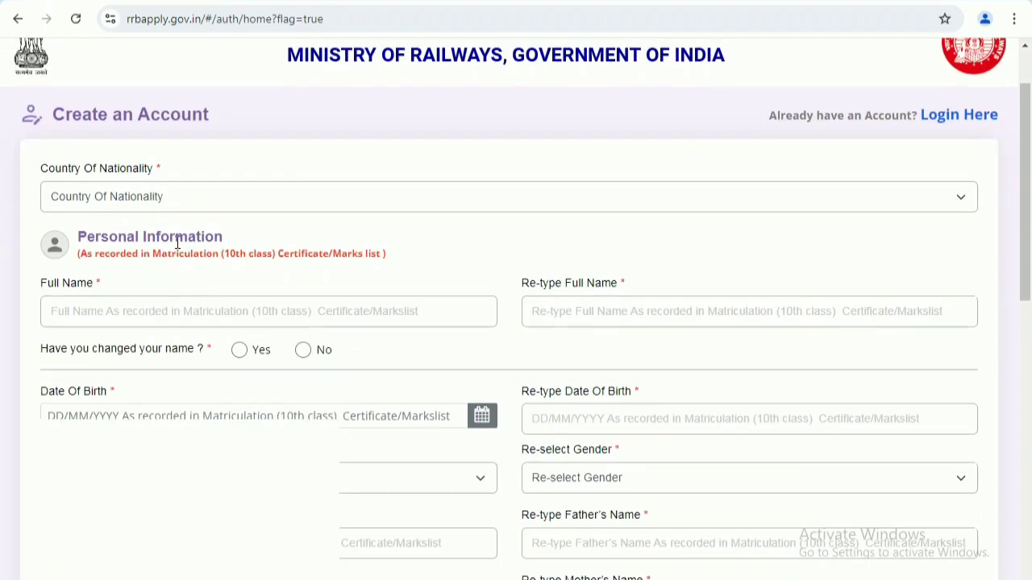
{"action": "left_click", "coordinate": [172, 203]}
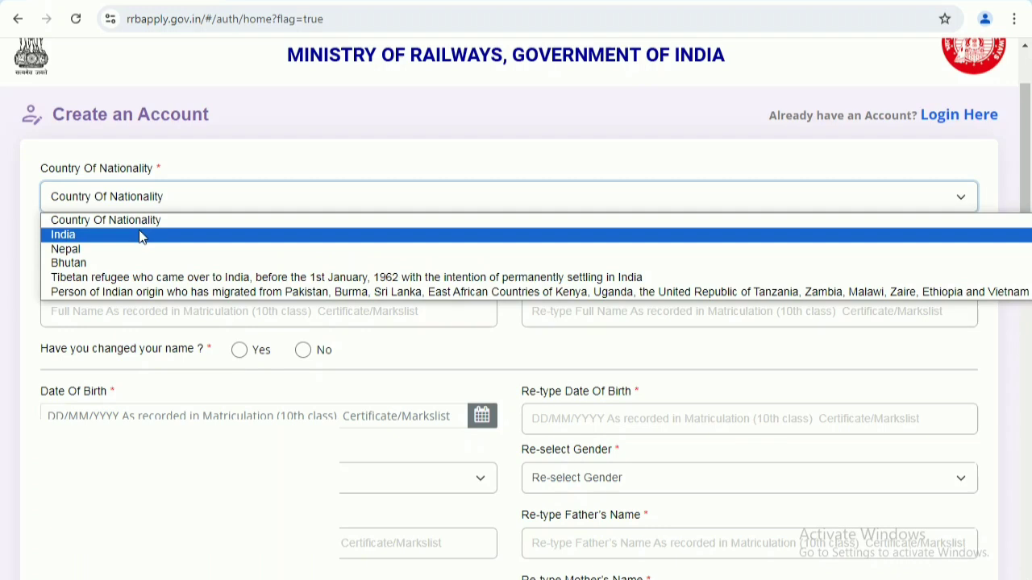
{"action": "left_click", "coordinate": [141, 236]}
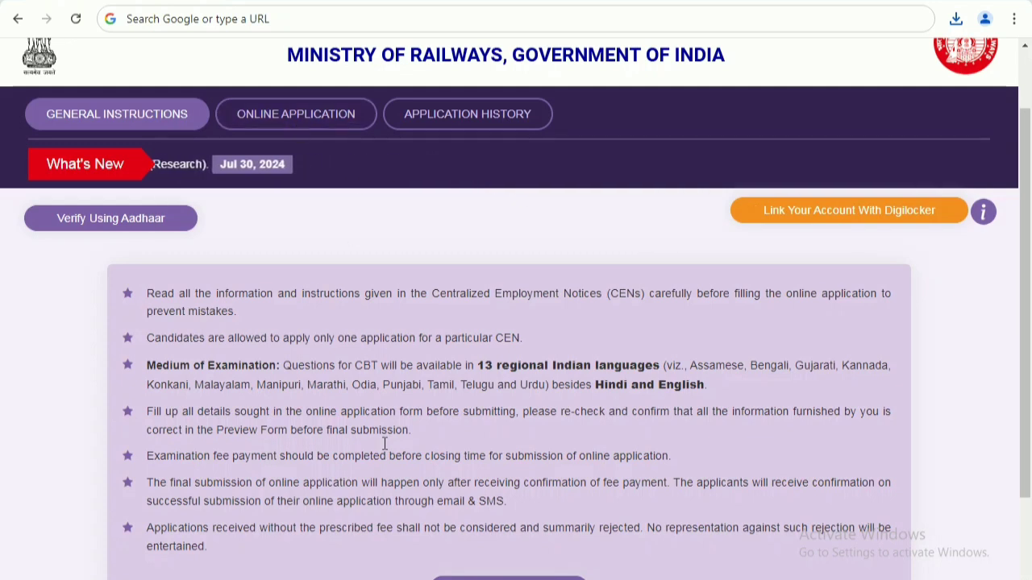
Step: In the online application for CEN No. 03/2024, select Bhopal as the RRB and declare not being debarred by any RRB/RRC
{"action": "left_click", "coordinate": [440, 574]}
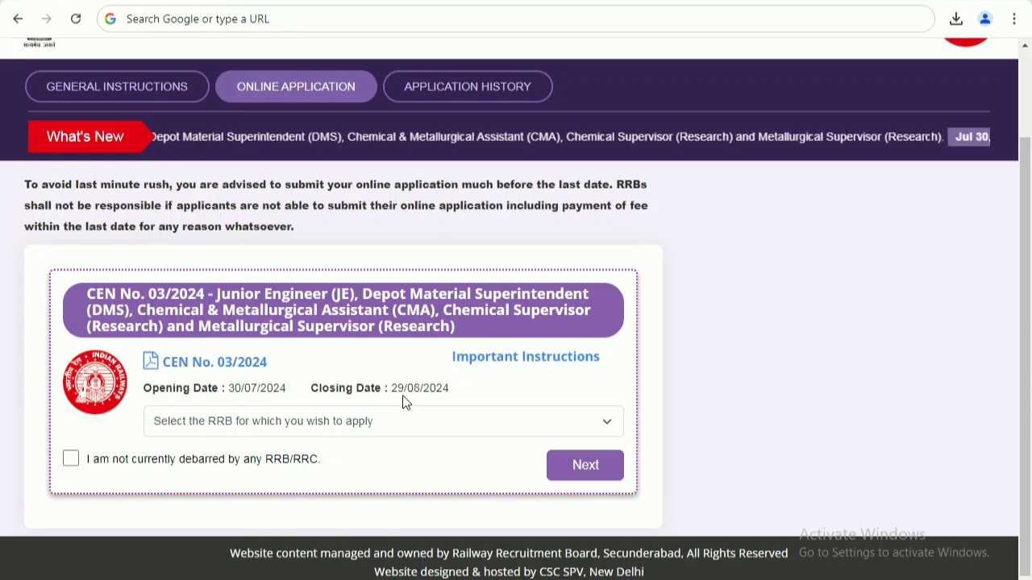
{"action": "left_click", "coordinate": [269, 421]}
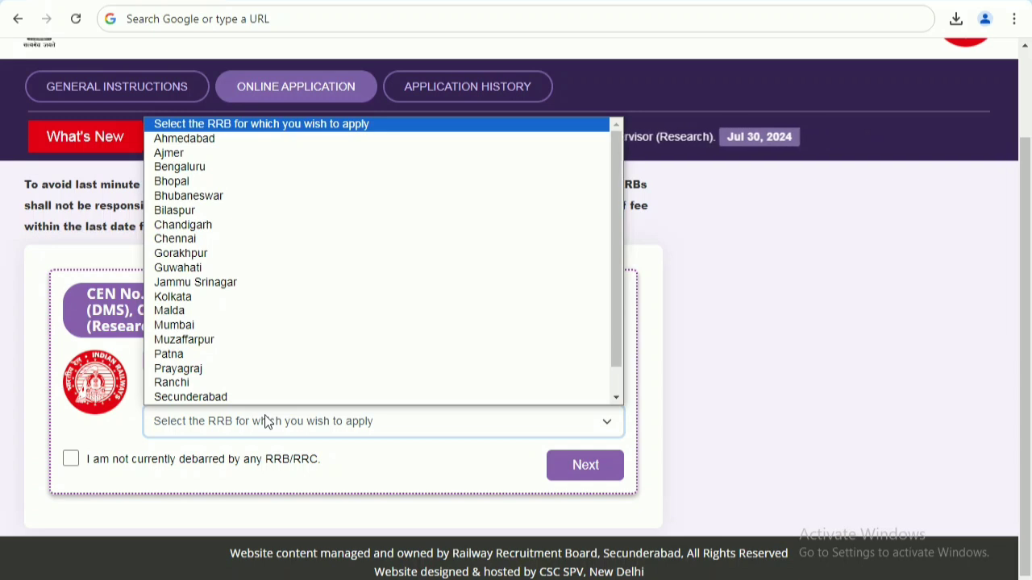
{"action": "scroll", "coordinate": [267, 339], "scroll_direction": "down", "scroll_amount": 1}
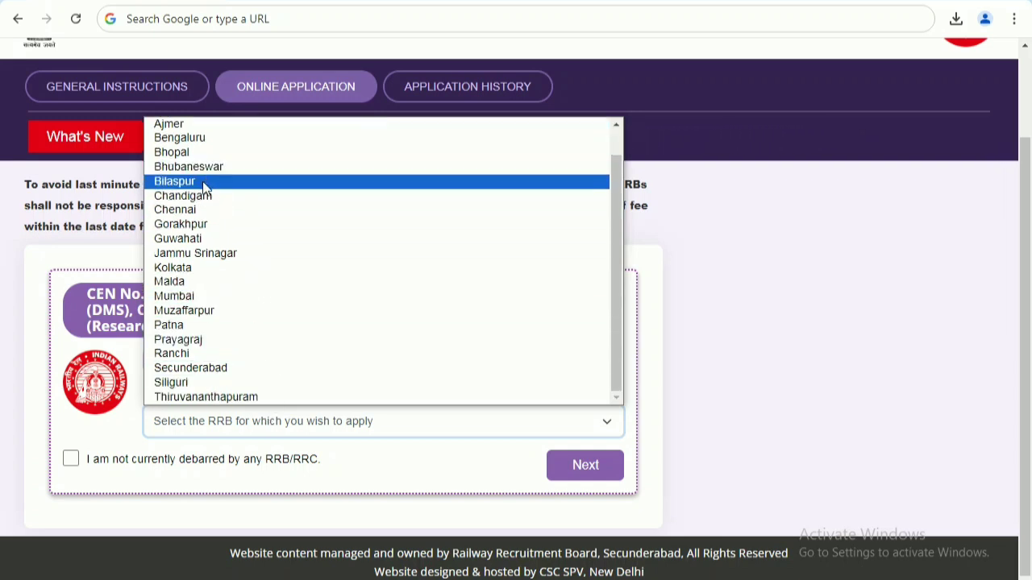
{"action": "left_click", "coordinate": [196, 153]}
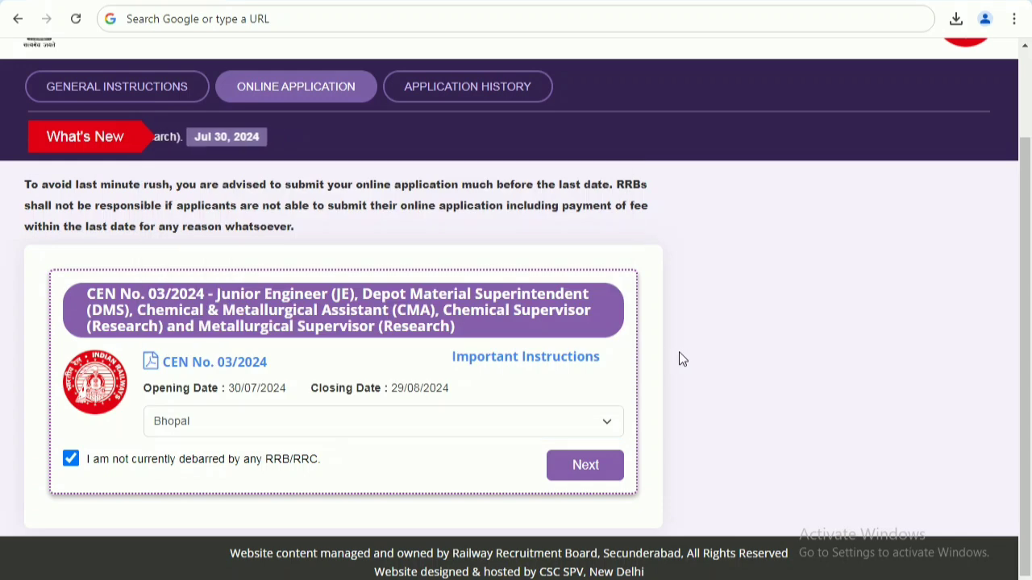
Step: Review the full list of RRBs available for the CEN No. 03/2024 application
{"action": "left_click", "coordinate": [246, 423]}
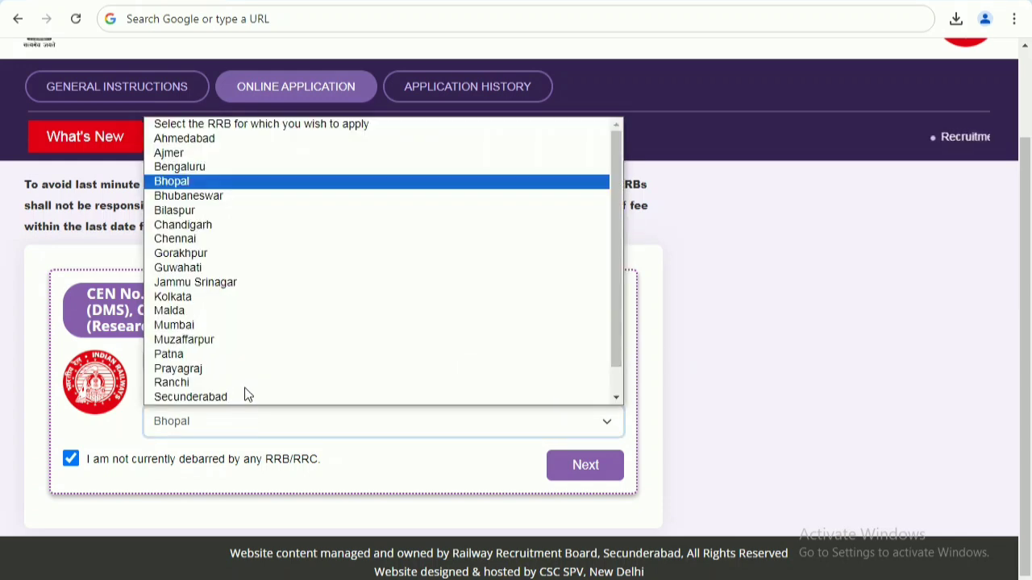
{"action": "scroll", "coordinate": [246, 302], "scroll_direction": "down", "scroll_amount": 1}
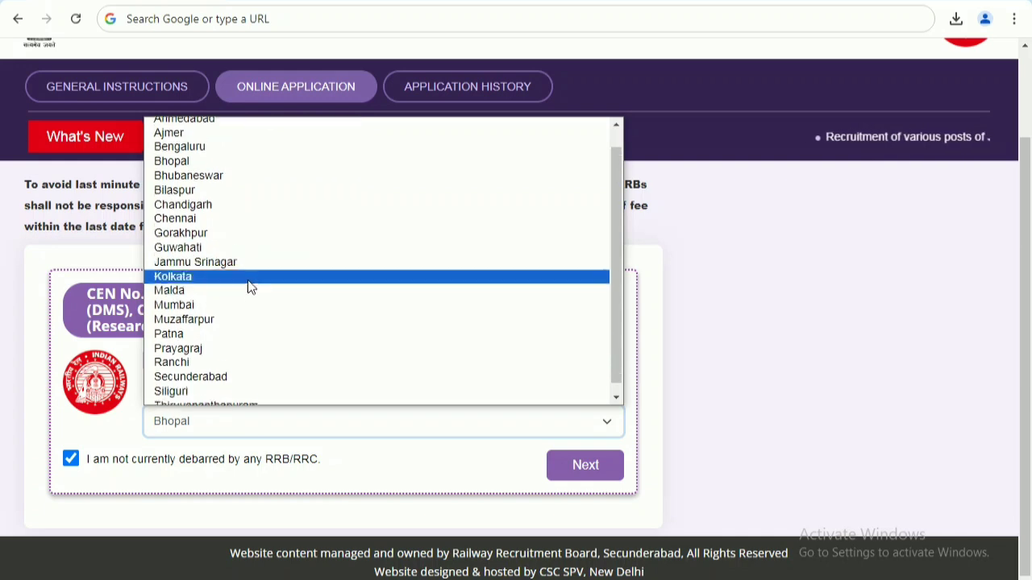
{"action": "scroll", "coordinate": [248, 299], "scroll_direction": "up", "scroll_amount": 1}
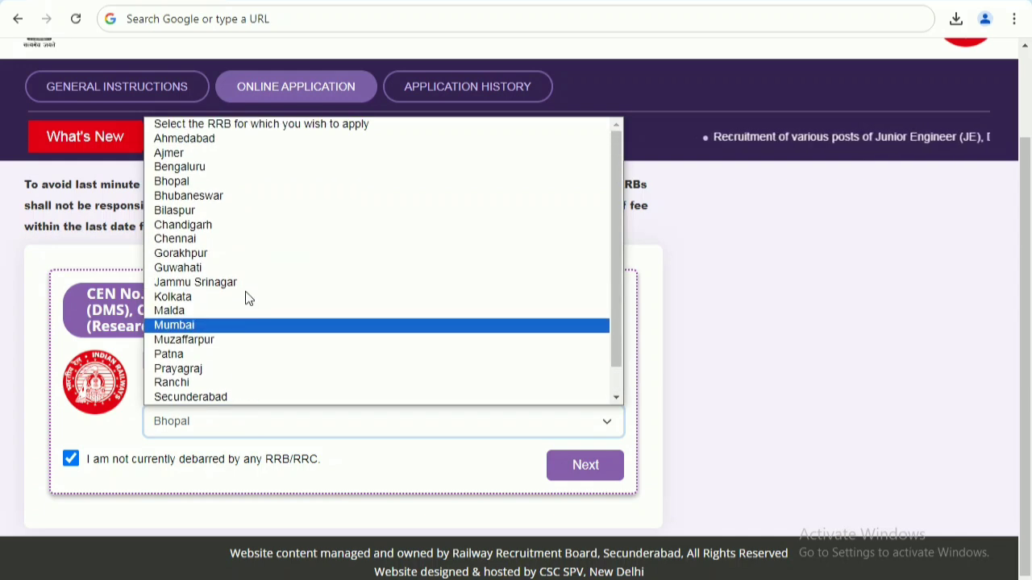
{"action": "scroll", "coordinate": [233, 338], "scroll_direction": "down", "scroll_amount": 1}
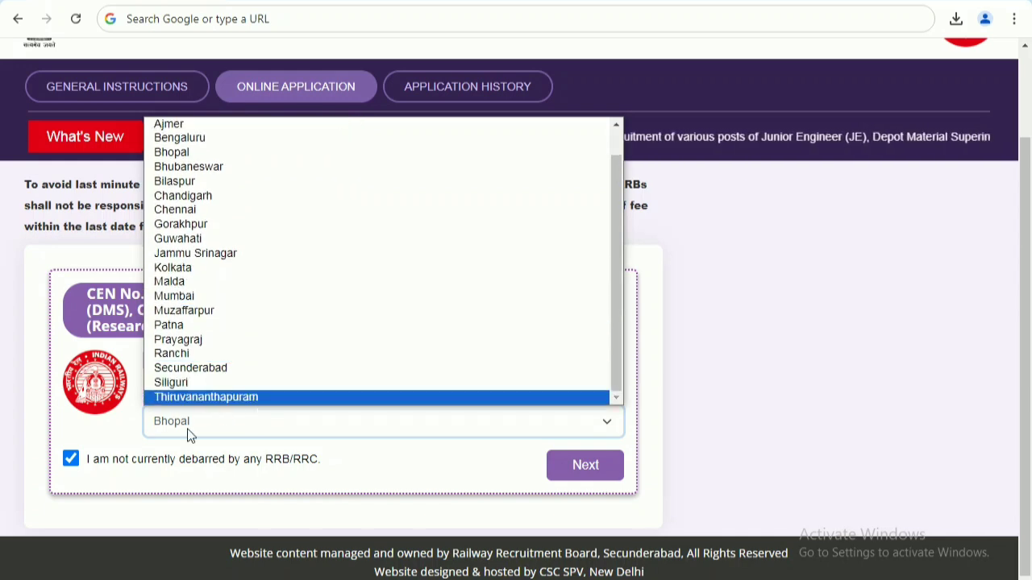
{"action": "left_click", "coordinate": [189, 433]}
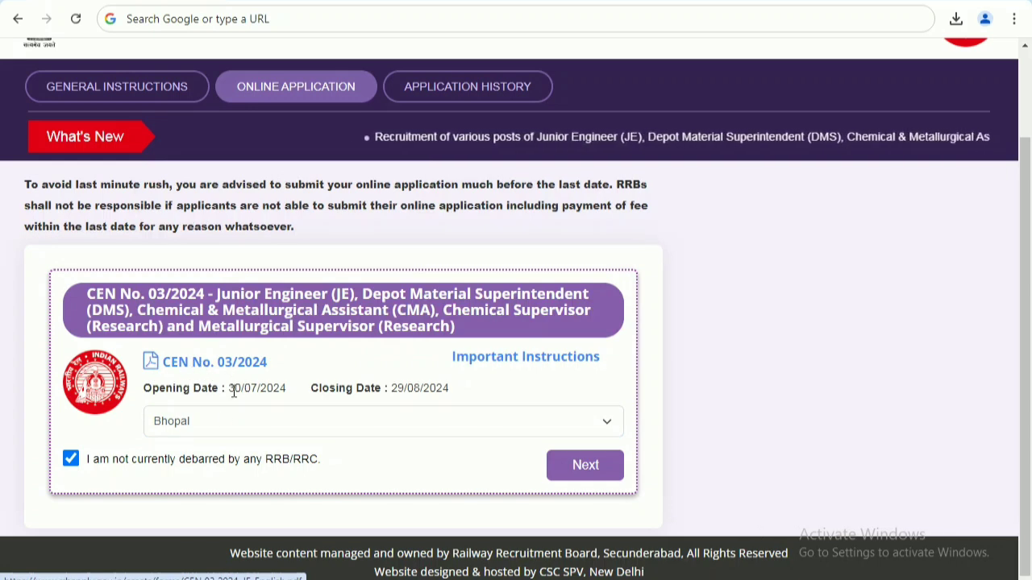
{"action": "left_click", "coordinate": [215, 427]}
{"action": "left_click", "coordinate": [215, 427]}
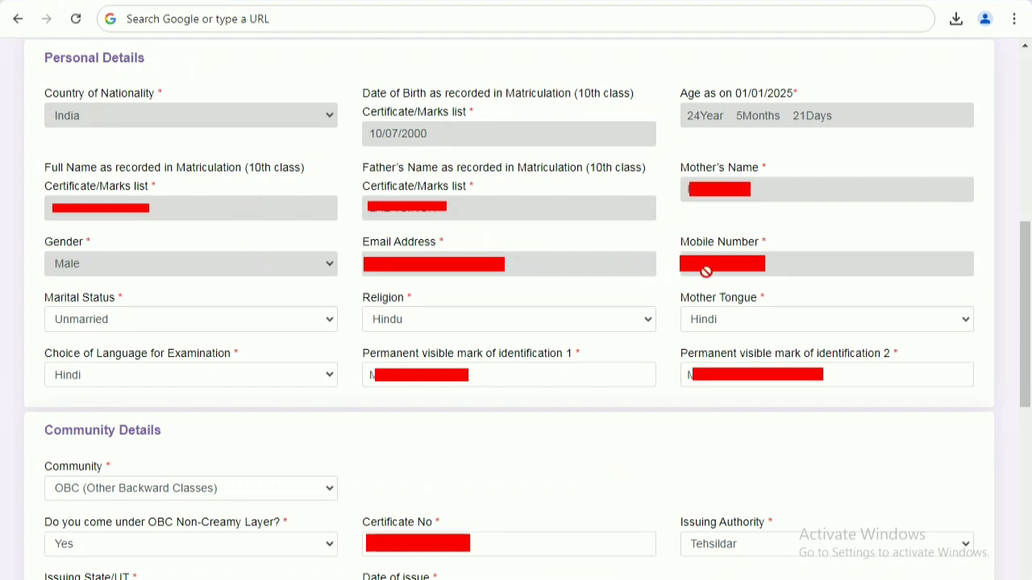
Step: Review the available choices for marital status, religion, mother tongue and examination language in the Personal Details section
{"action": "left_click", "coordinate": [136, 322]}
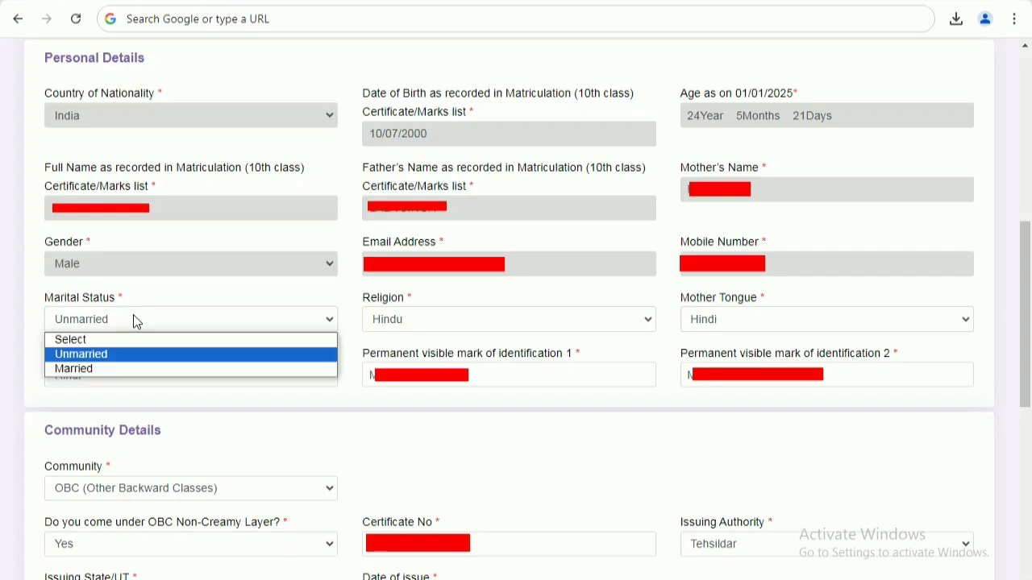
{"action": "left_click", "coordinate": [133, 320]}
{"action": "left_click", "coordinate": [406, 319]}
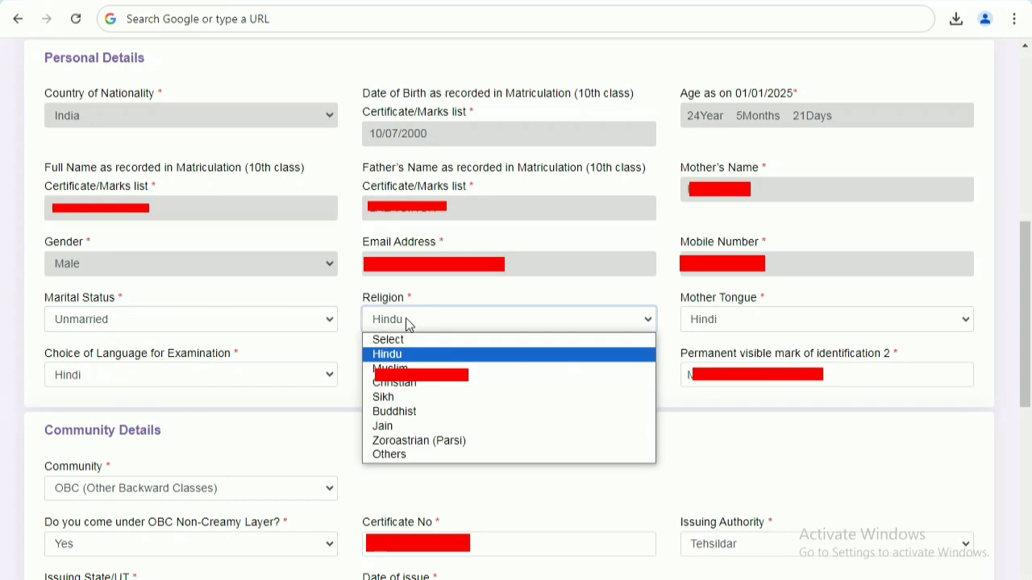
{"action": "left_click", "coordinate": [406, 319]}
{"action": "left_click", "coordinate": [703, 320]}
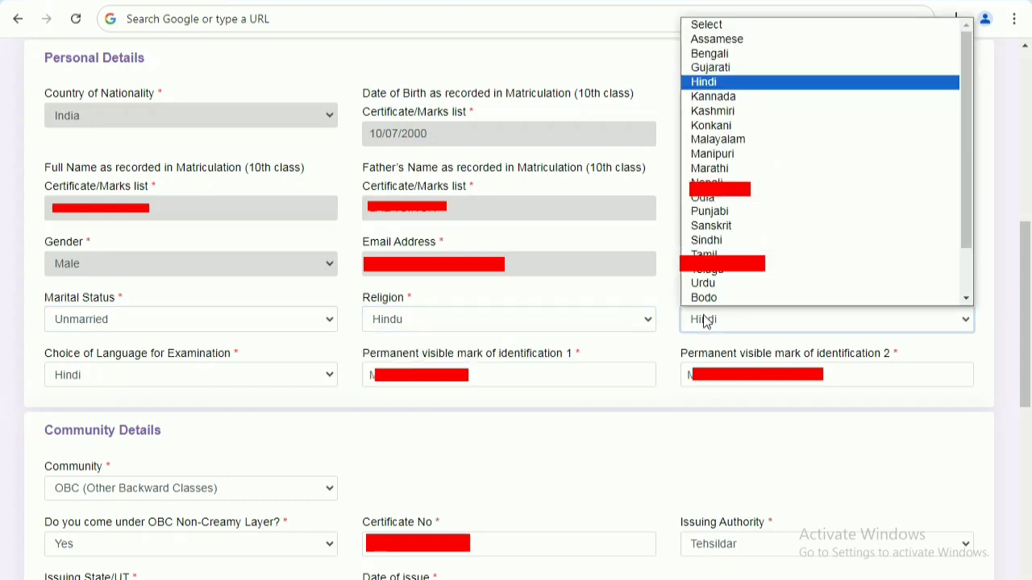
{"action": "left_click", "coordinate": [703, 320]}
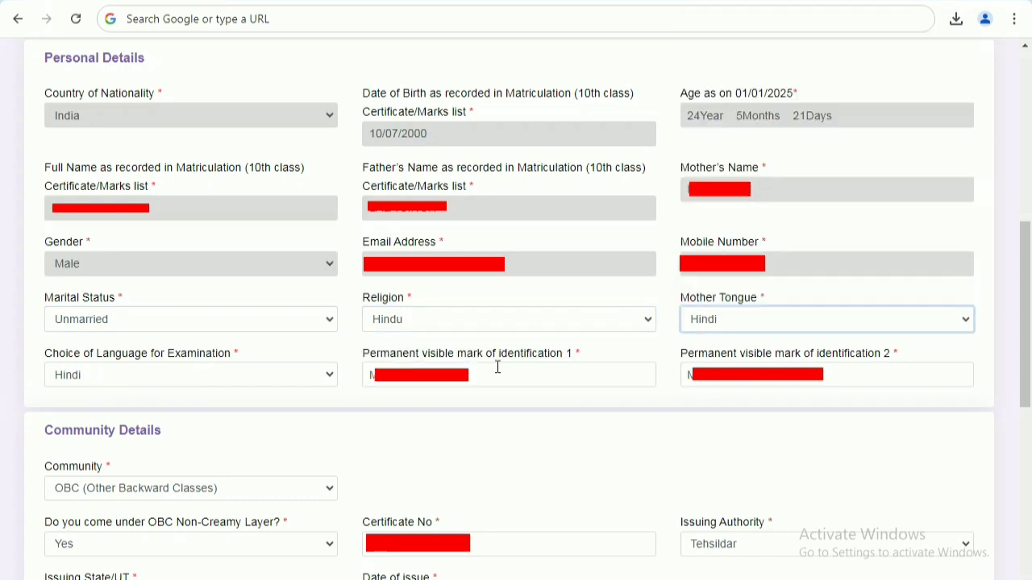
{"action": "left_click", "coordinate": [155, 381]}
{"action": "left_click", "coordinate": [155, 381]}
{"action": "left_click", "coordinate": [155, 381]}
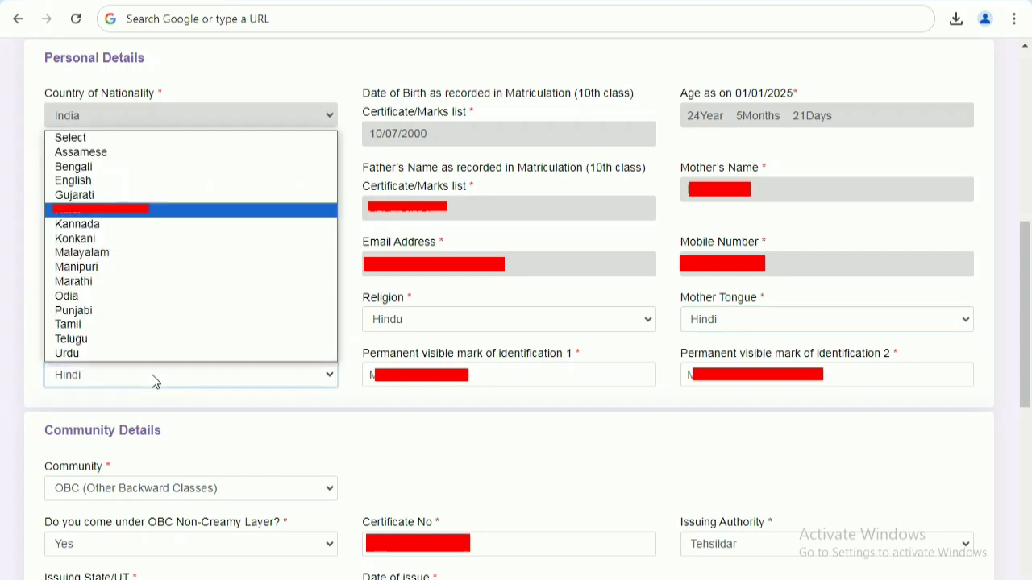
{"action": "left_click", "coordinate": [155, 381]}
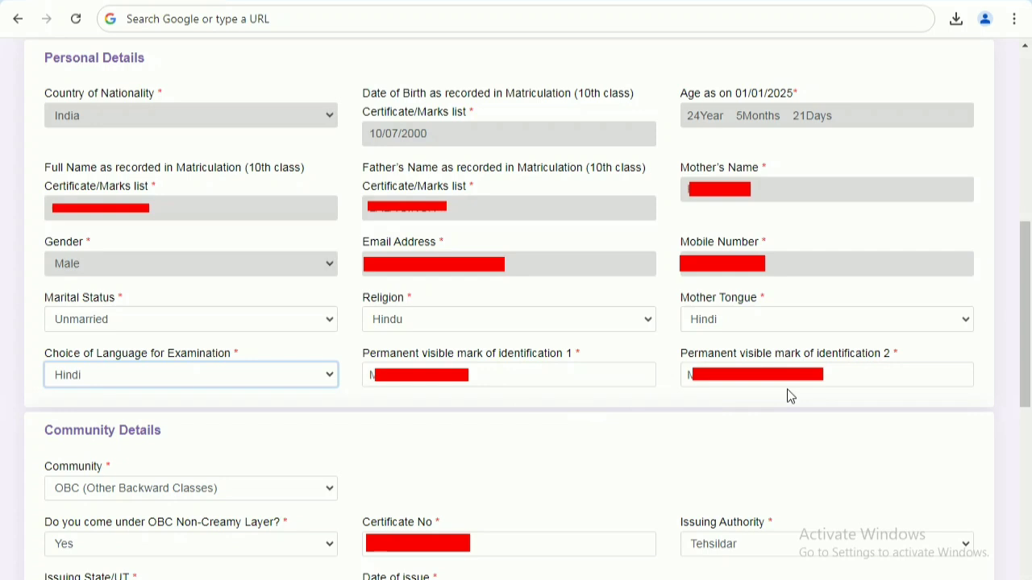
Step: Review the available community categories and certificate issuing authorities in the Community Details section
{"action": "left_click", "coordinate": [153, 492]}
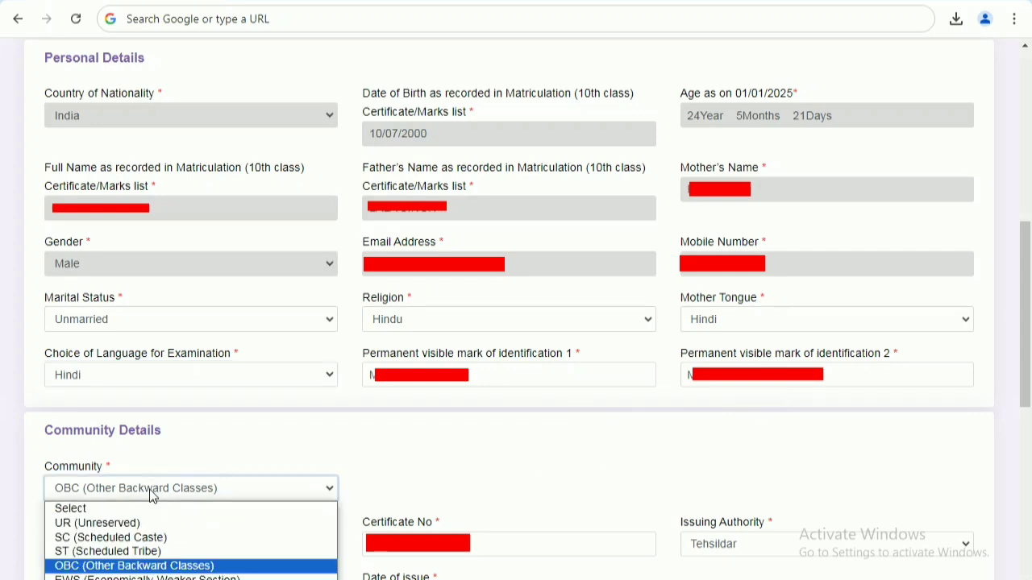
{"action": "left_click", "coordinate": [153, 494]}
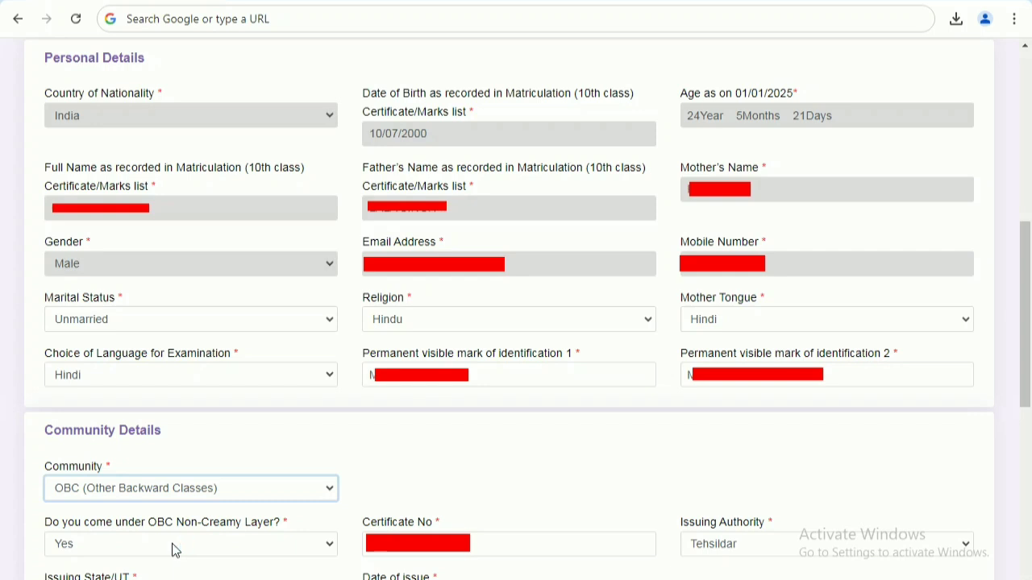
{"action": "left_click", "coordinate": [716, 546]}
{"action": "left_click", "coordinate": [716, 547]}
{"action": "left_click", "coordinate": [716, 547]}
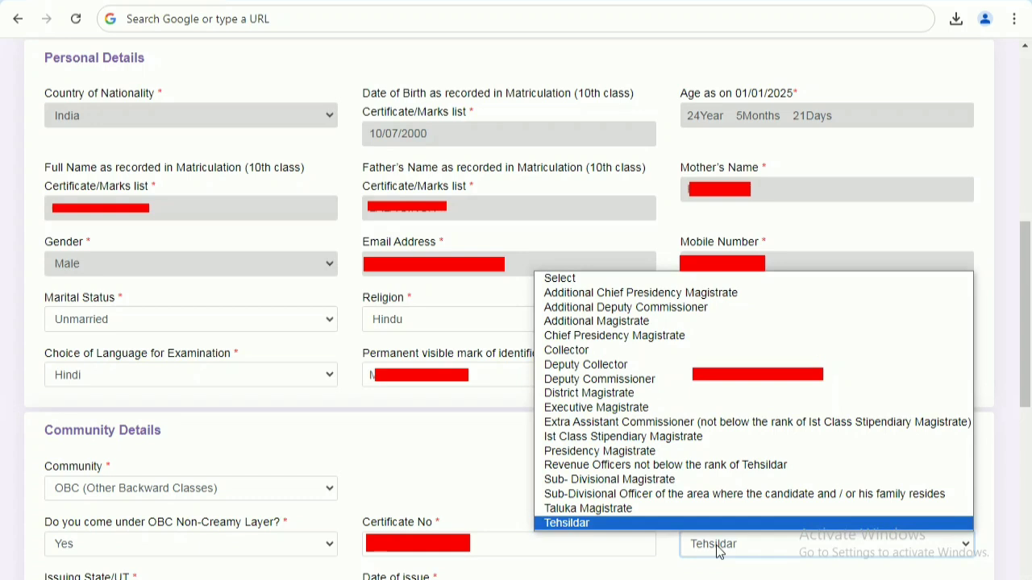
{"action": "left_click", "coordinate": [717, 548]}
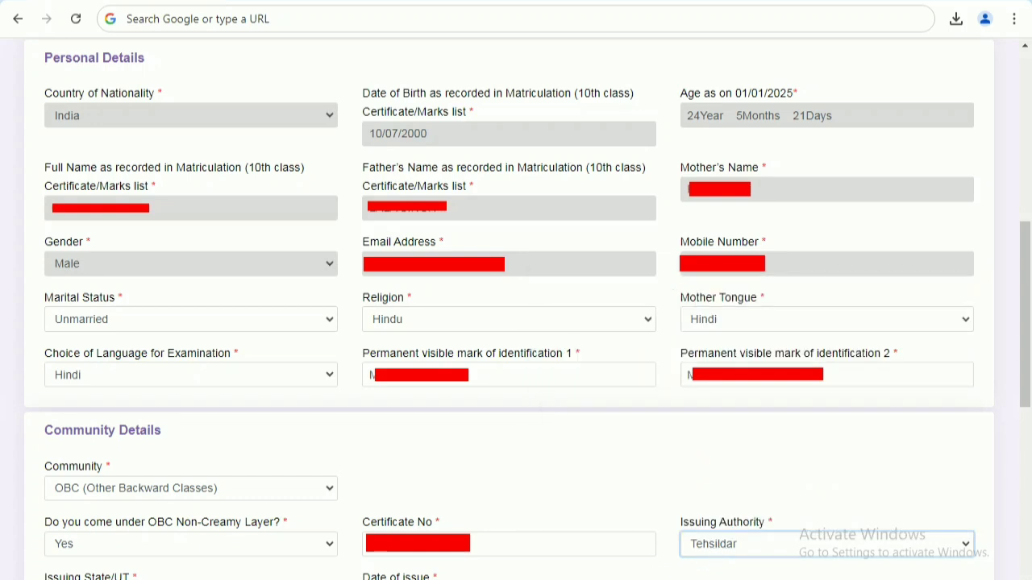
Step: Save the application page containing the personal, community and postal address details
{"action": "scroll", "coordinate": [378, 316], "scroll_direction": "down", "scroll_amount": 6}
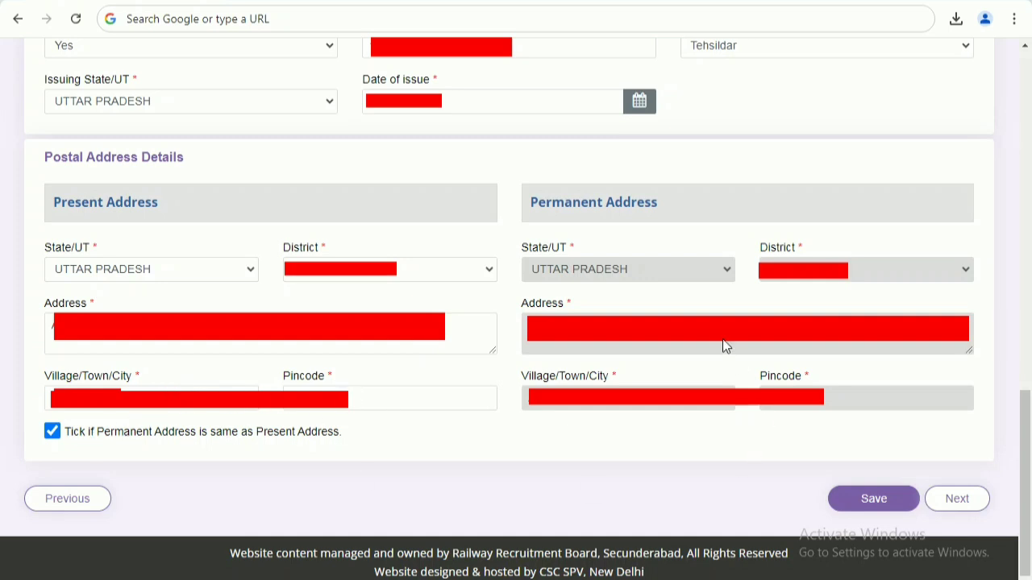
{"action": "left_click", "coordinate": [859, 499]}
{"action": "scroll", "coordinate": [320, 391], "scroll_direction": "up", "scroll_amount": 6}
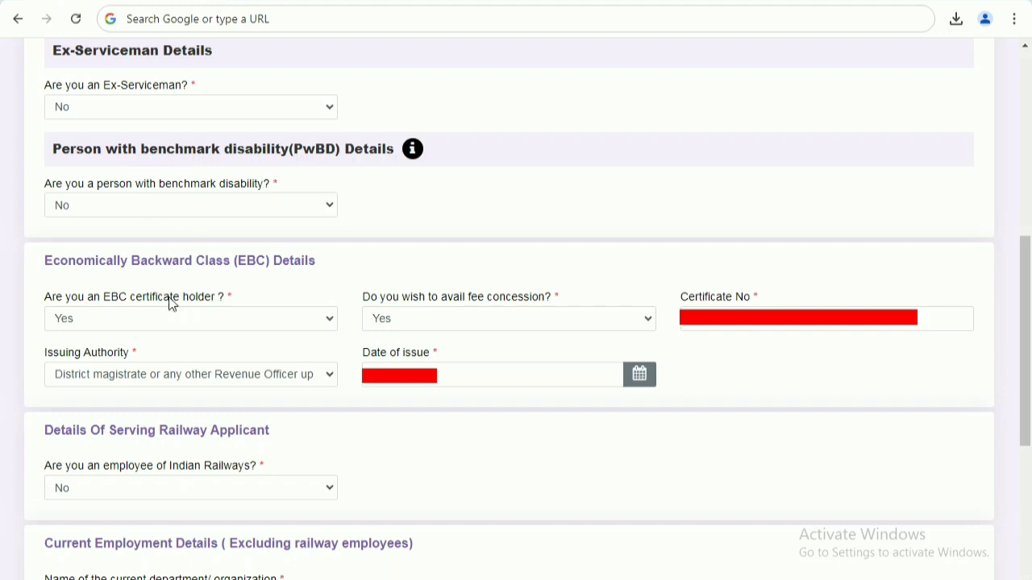
Step: Review the choices for EBC certificate holder, fee concession and issuing authority in the Economically Backward Class details
{"action": "left_click", "coordinate": [133, 319]}
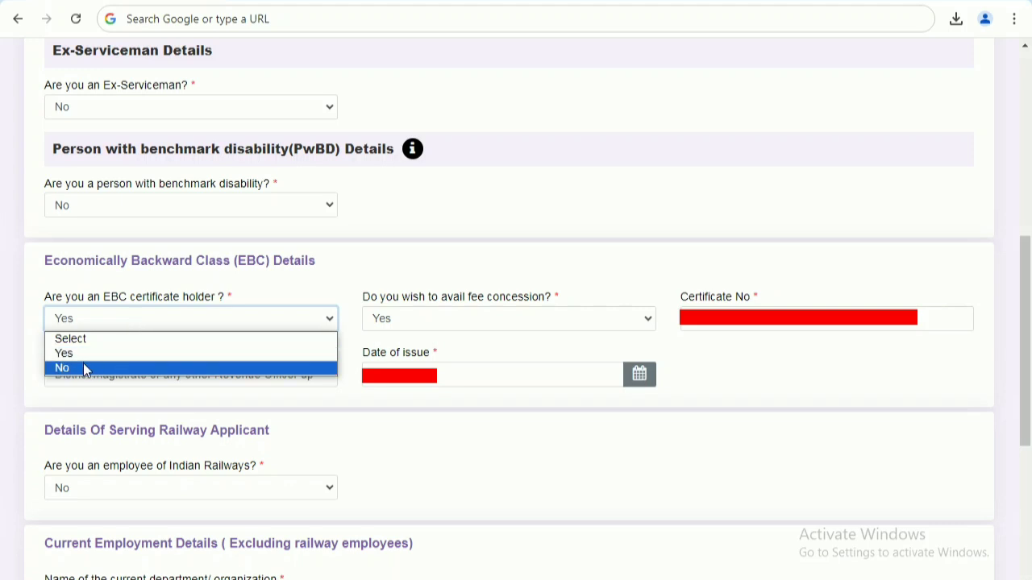
{"action": "left_click", "coordinate": [110, 318]}
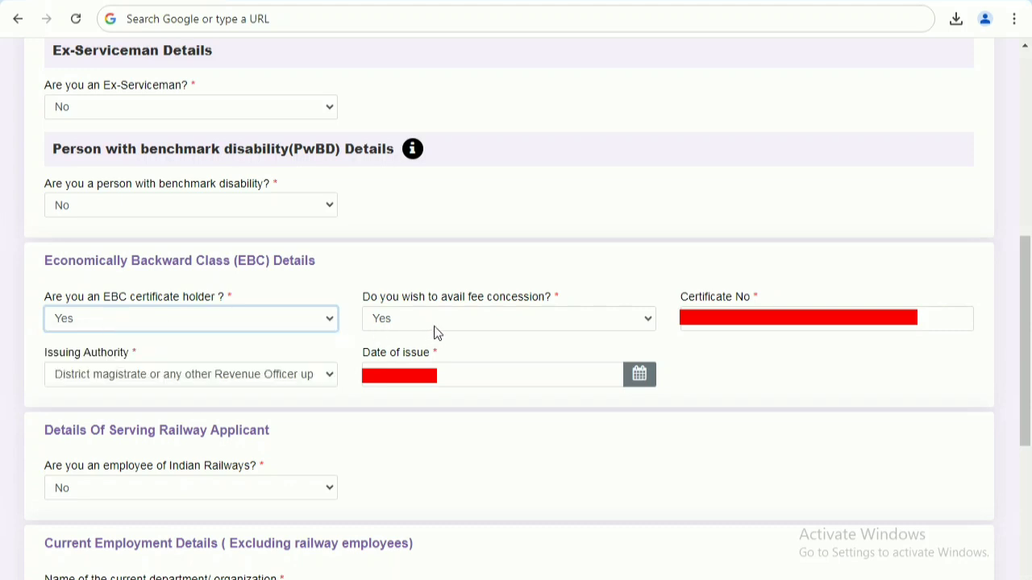
{"action": "left_click", "coordinate": [454, 329]}
{"action": "left_click", "coordinate": [456, 328]}
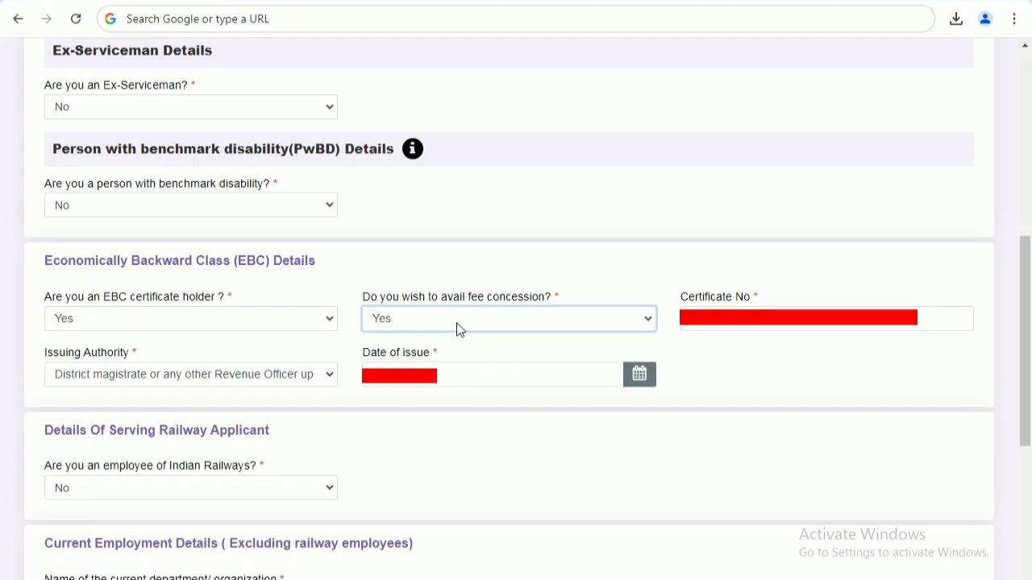
{"action": "left_click", "coordinate": [236, 377]}
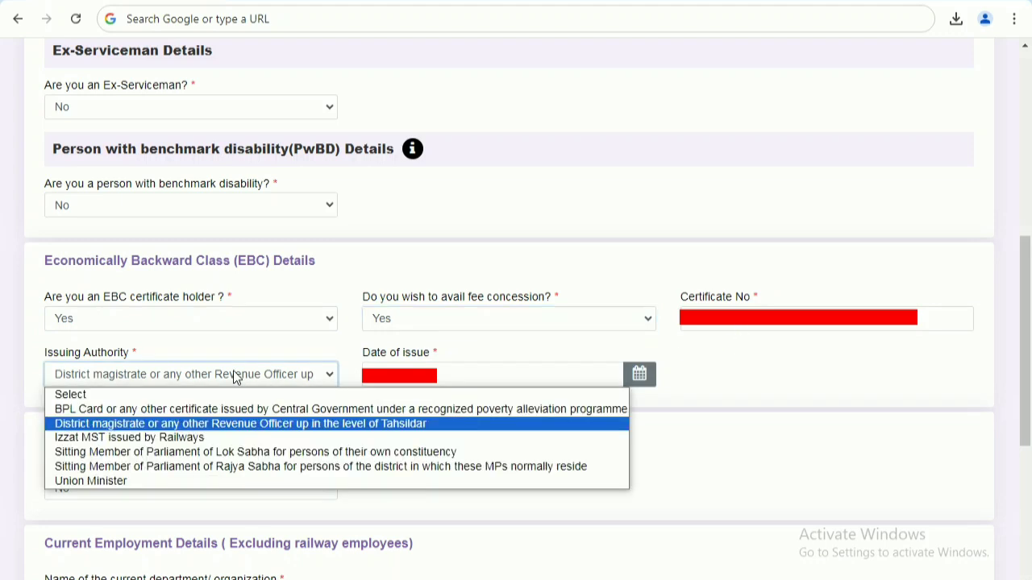
{"action": "left_click", "coordinate": [236, 377]}
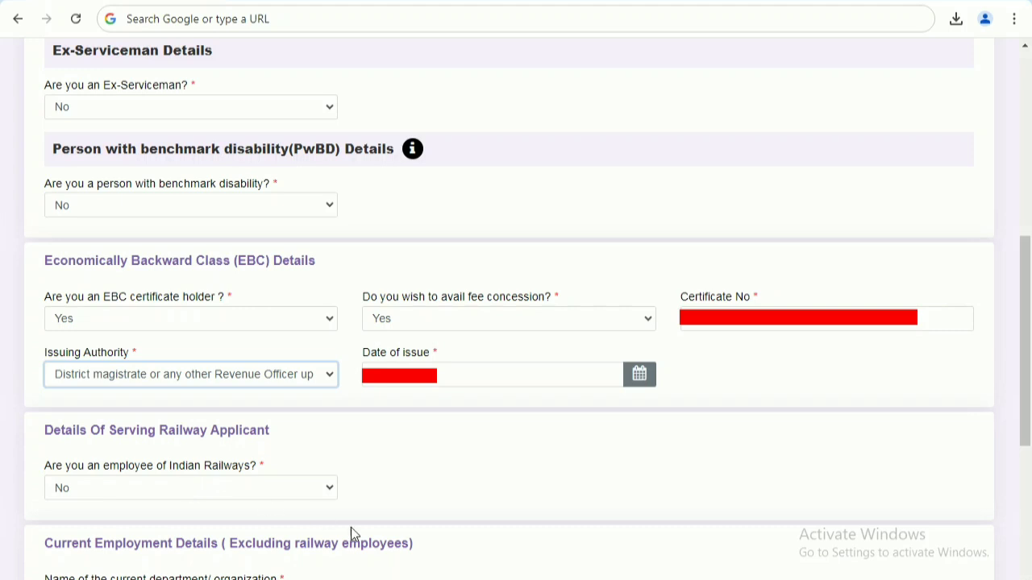
Step: Keep the current department/organization as Not Applicable and save the Other Details page
{"action": "scroll", "coordinate": [348, 524], "scroll_direction": "down", "scroll_amount": 5}
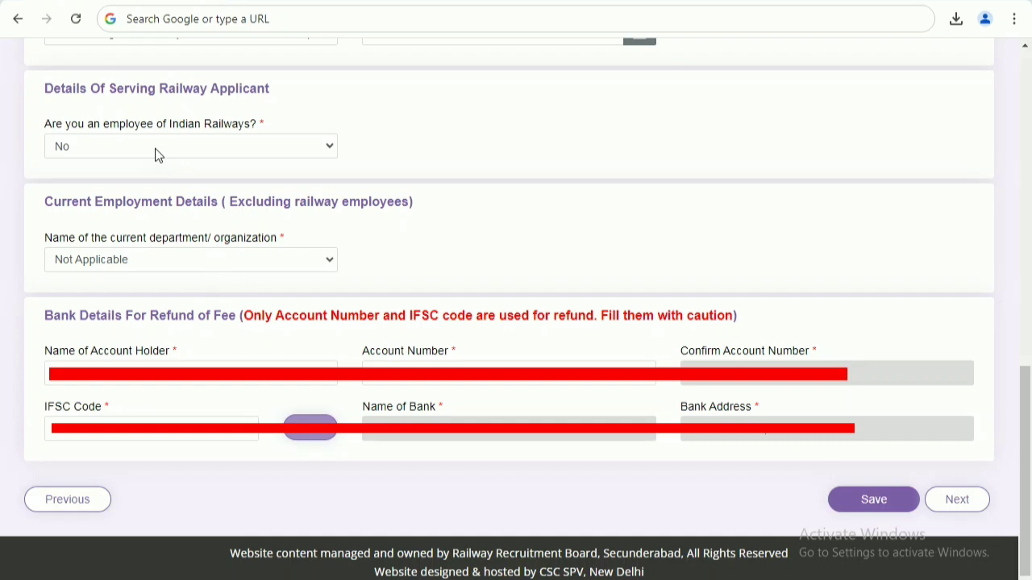
{"action": "left_click", "coordinate": [169, 261]}
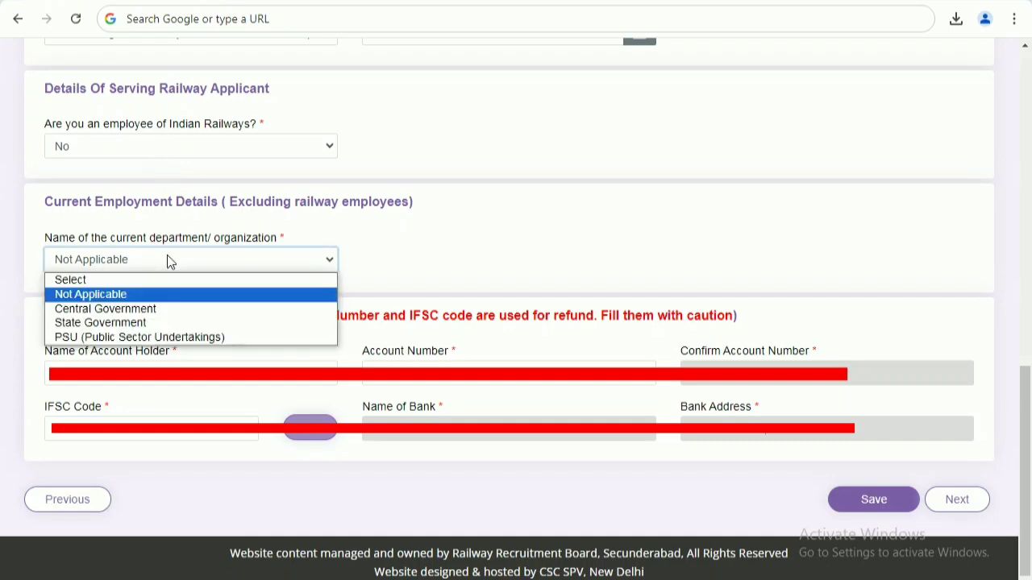
{"action": "left_click", "coordinate": [169, 258]}
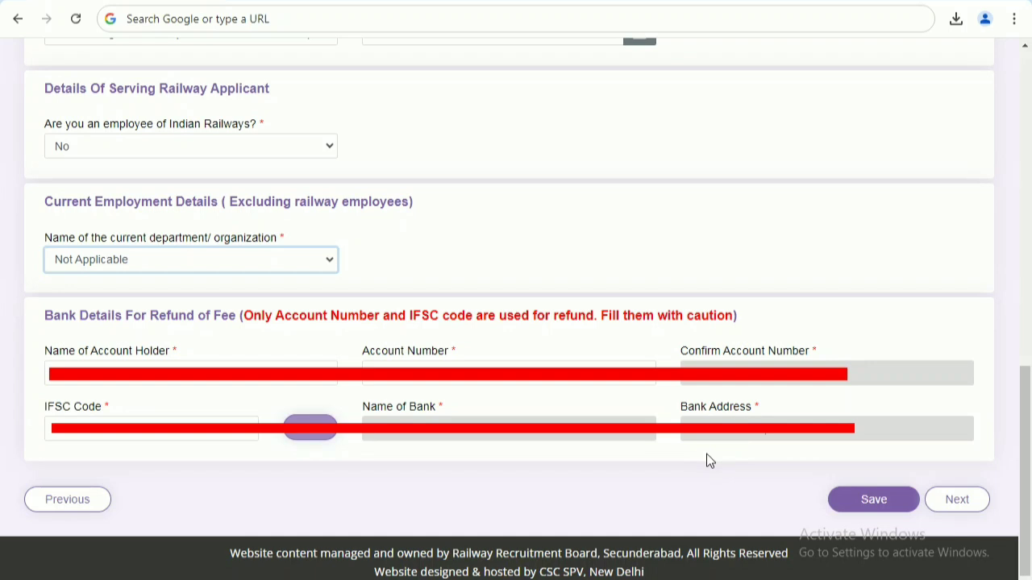
{"action": "left_click", "coordinate": [851, 499]}
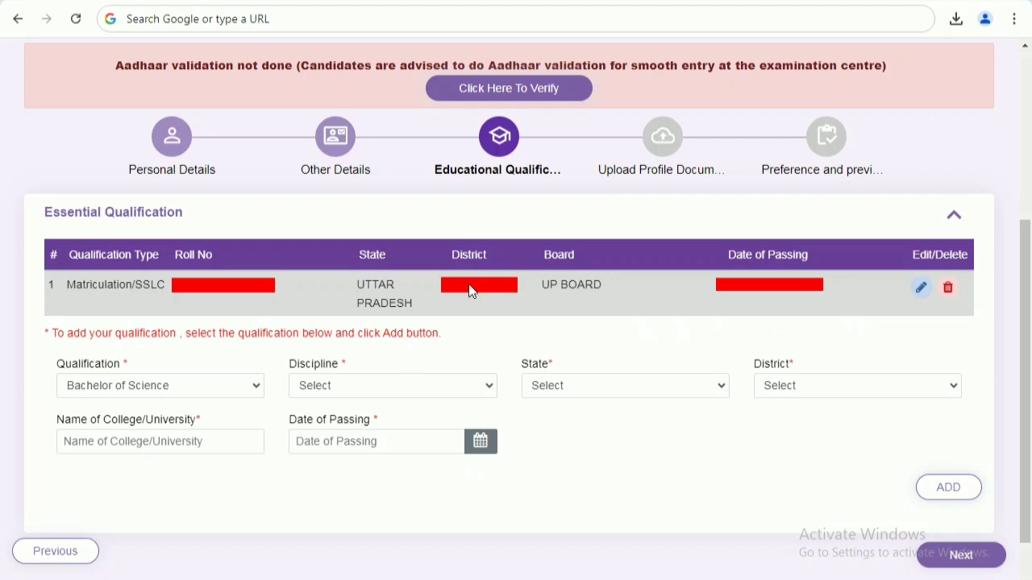
Step: Add a Bachelor of Science qualification in Physics & Chemistry from CSJMU KANPUR, Uttar Pradesh, with a percentage of 68
{"action": "left_click", "coordinate": [191, 384]}
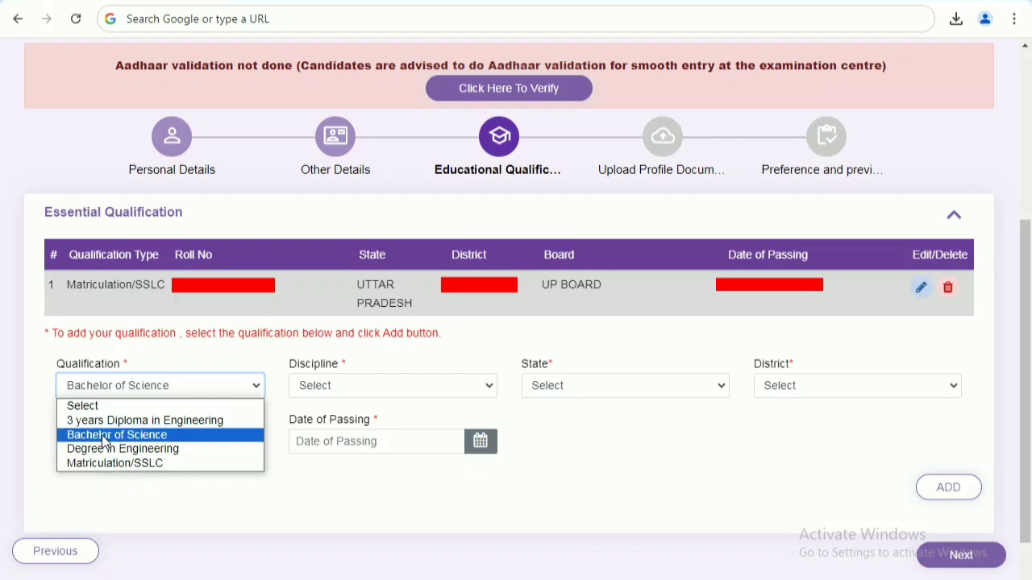
{"action": "left_click", "coordinate": [148, 435]}
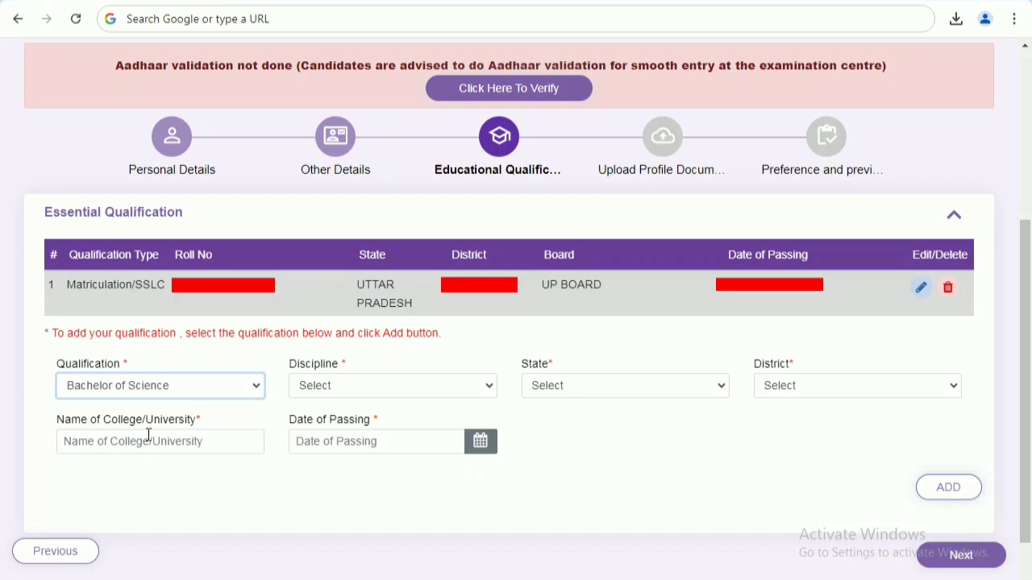
{"action": "left_click", "coordinate": [353, 390]}
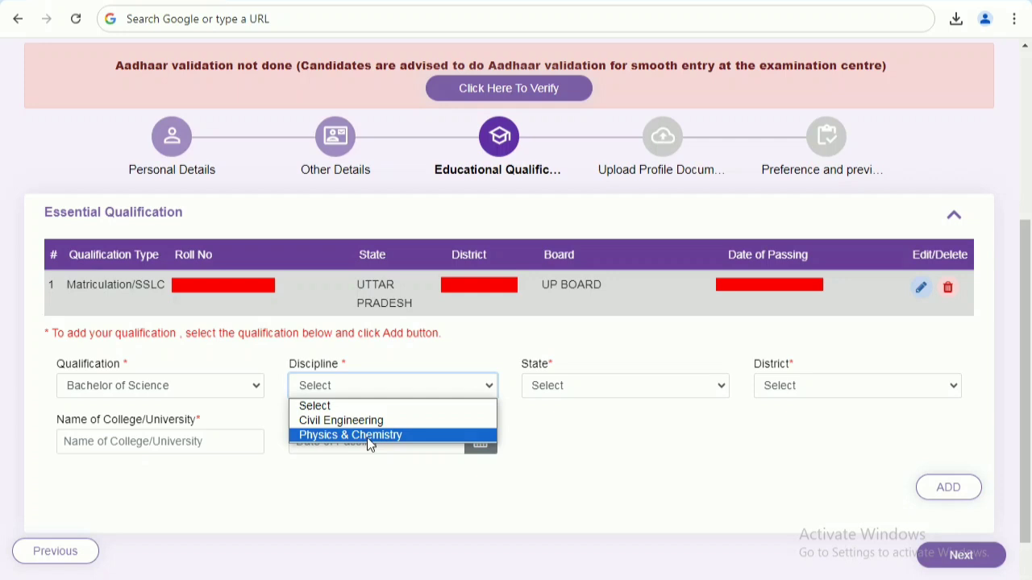
{"action": "left_click", "coordinate": [367, 435]}
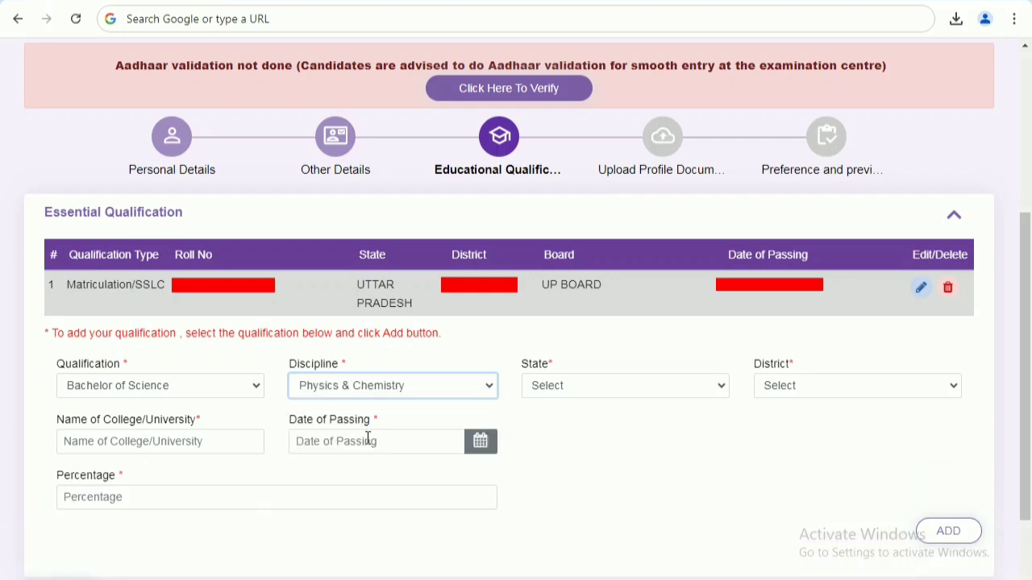
{"action": "left_click", "coordinate": [571, 394]}
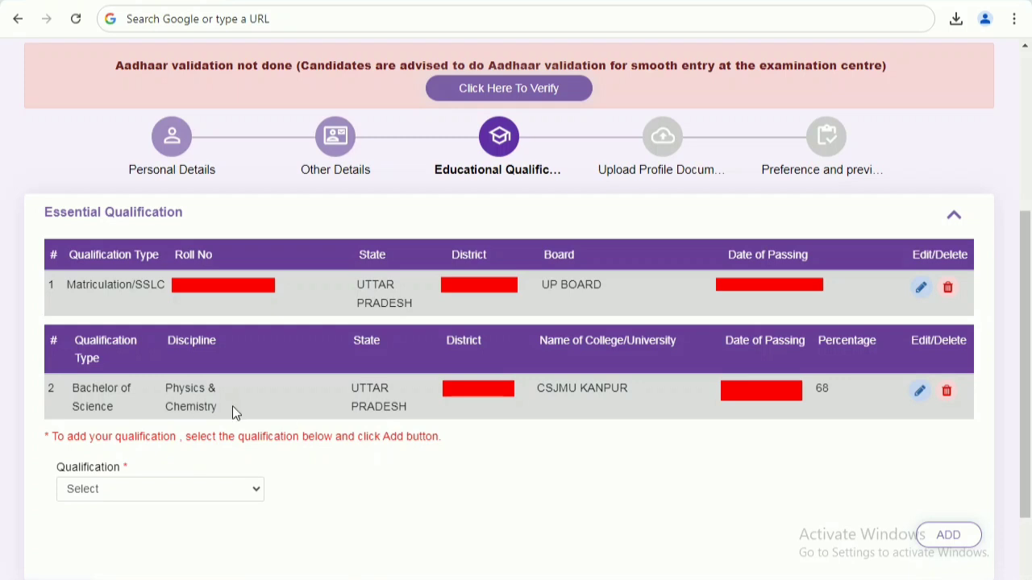
{"action": "left_click", "coordinate": [168, 497]}
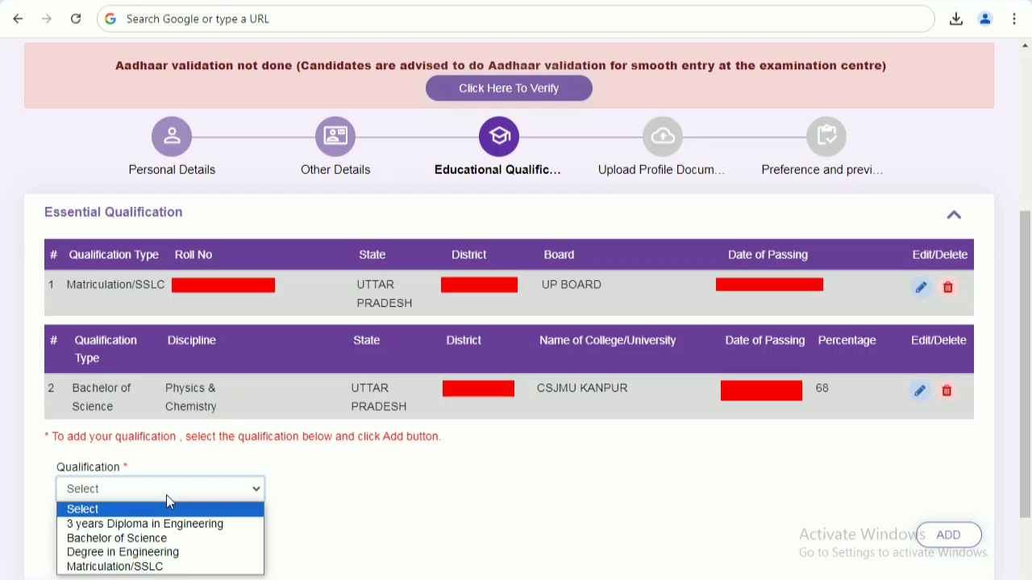
{"action": "left_click", "coordinate": [223, 414]}
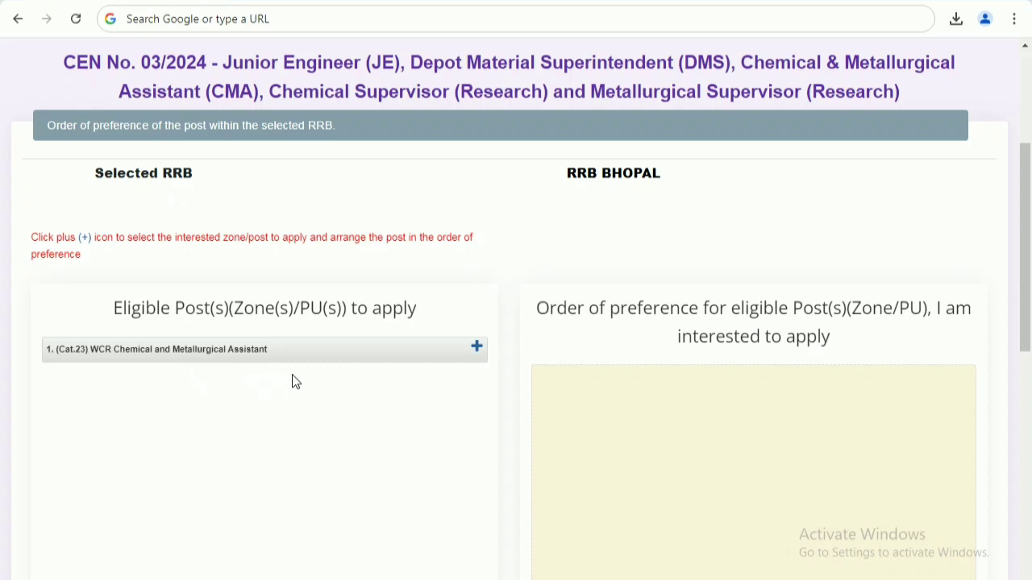
Step: Add (Cat.23) WCR Chemical and Metallurgical Assistant to the post preferences for RRB Bhopal and confirm the preference order
{"action": "left_click", "coordinate": [475, 350]}
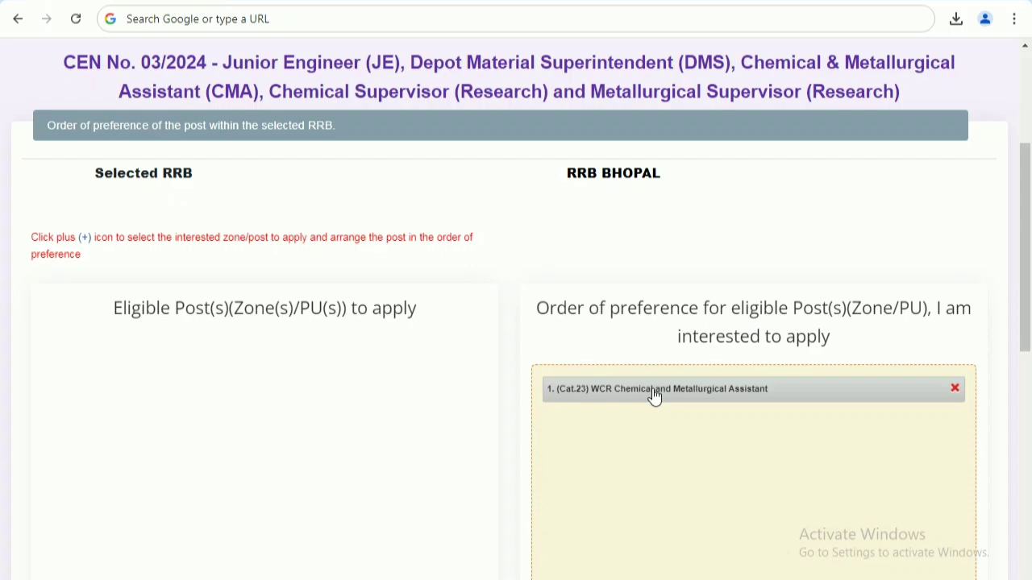
{"action": "scroll", "coordinate": [649, 415], "scroll_direction": "down", "scroll_amount": 3}
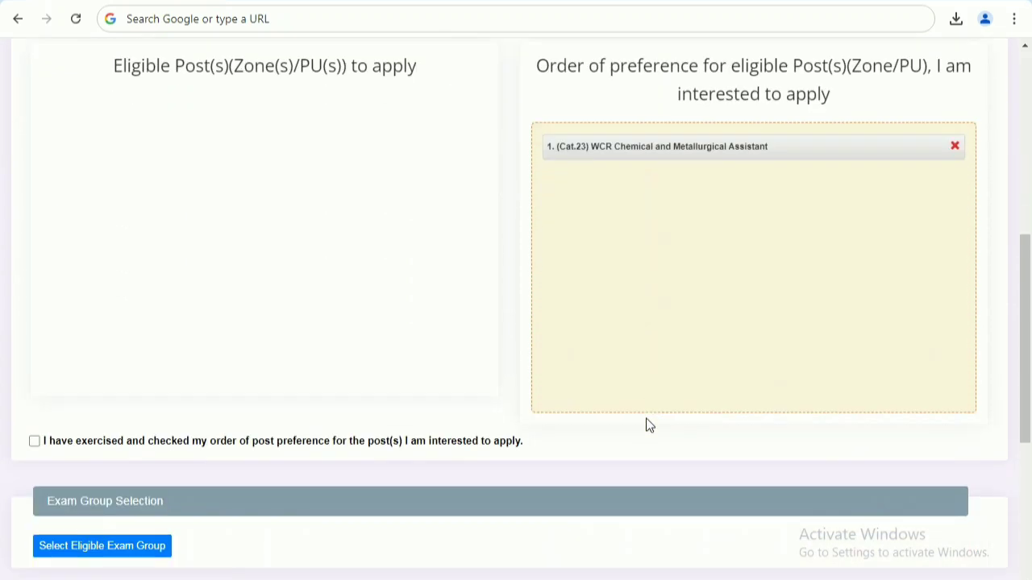
{"action": "left_click", "coordinate": [34, 442]}
Step: Select CMA as the exam group and agree to the exam group information notice
{"action": "scroll", "coordinate": [321, 435], "scroll_direction": "down", "scroll_amount": 1}
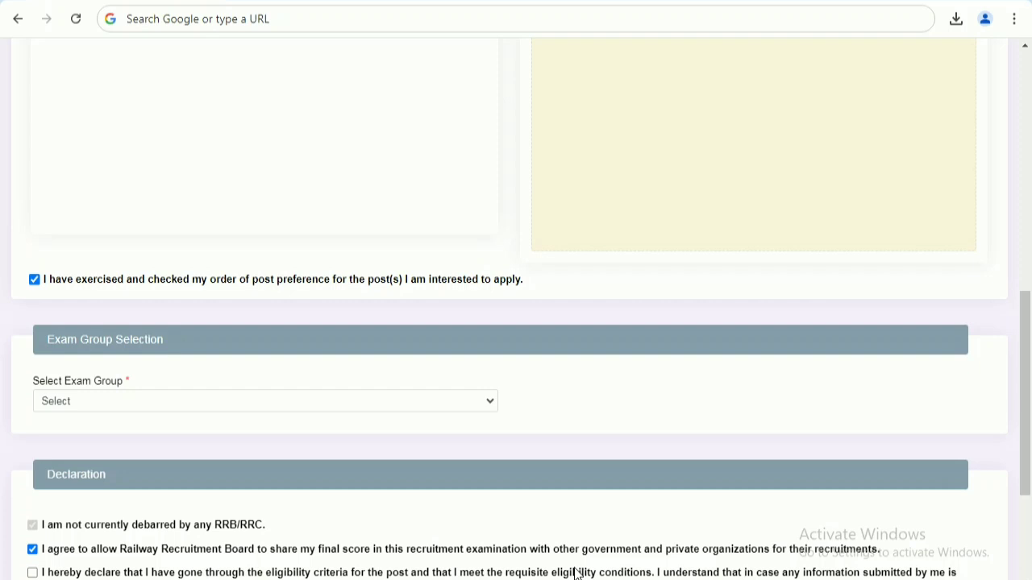
{"action": "left_click", "coordinate": [118, 403]}
{"action": "left_click", "coordinate": [108, 429]}
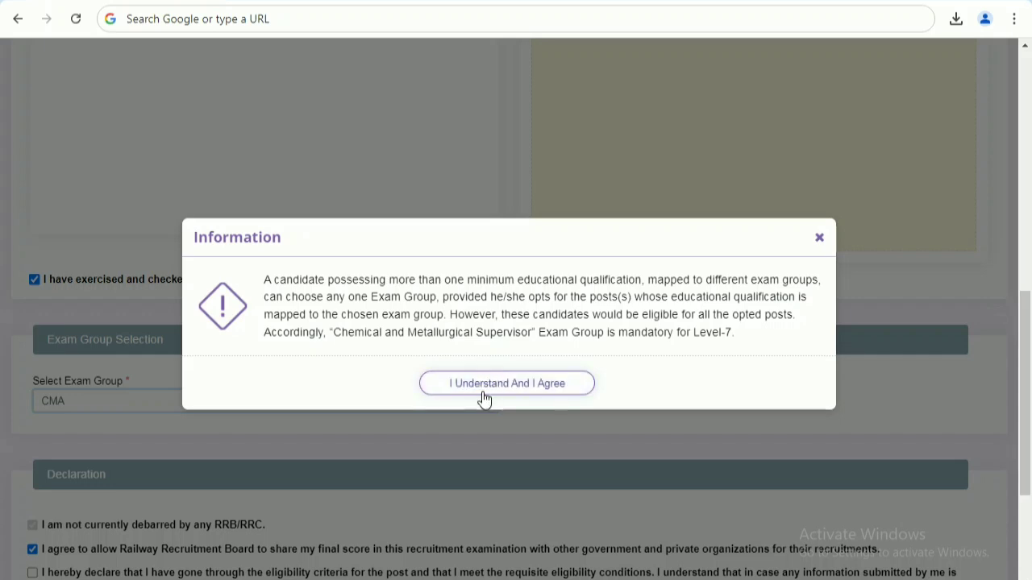
{"action": "left_click", "coordinate": [523, 394]}
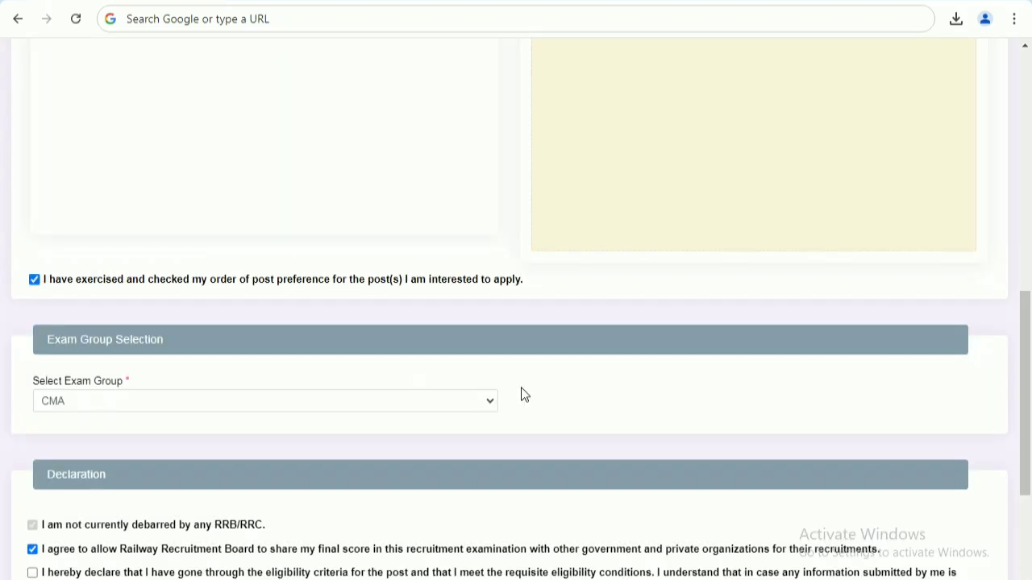
Step: Accept the eligibility declaration, check the exam group in the application preview, confirm the details as re-checked and submit
{"action": "scroll", "coordinate": [303, 435], "scroll_direction": "down", "scroll_amount": 1}
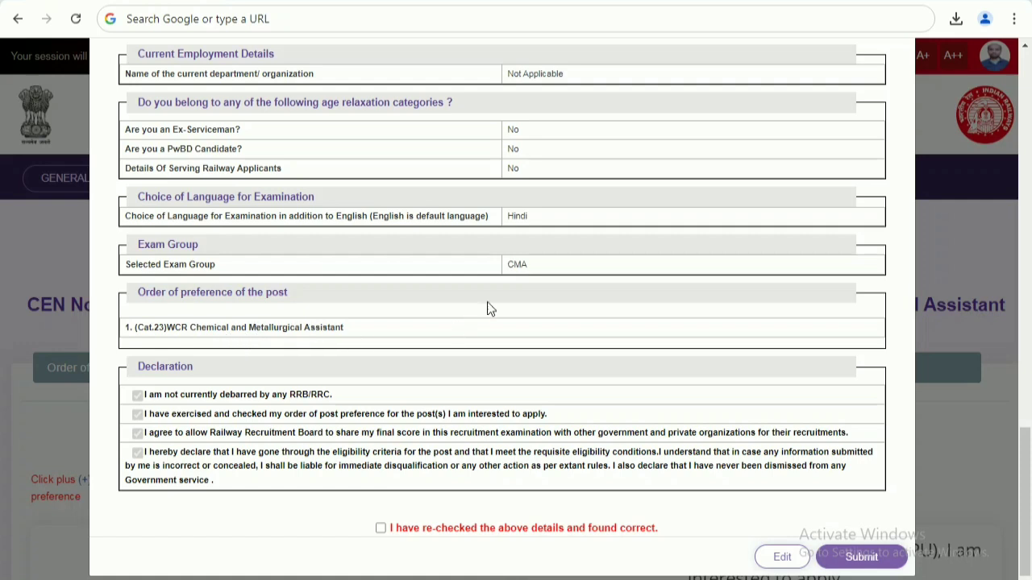
{"action": "left_click_drag", "start_coordinate": [507, 264], "coordinate": [530, 269]}
{"action": "left_click", "coordinate": [509, 297]}
{"action": "left_click_drag", "start_coordinate": [507, 266], "coordinate": [524, 269]}
{"action": "left_click", "coordinate": [381, 530]}
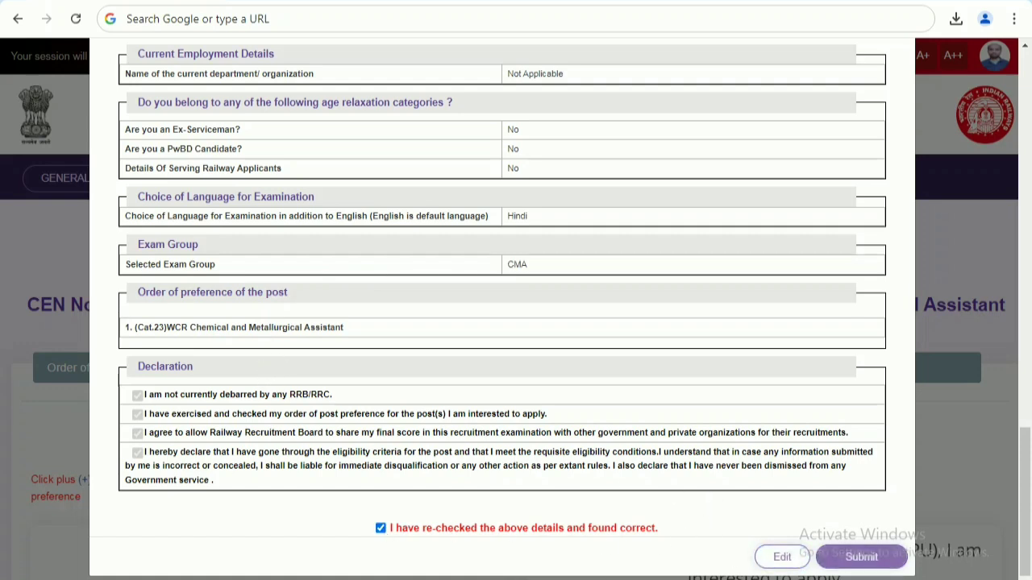
{"action": "left_click", "coordinate": [860, 557]}
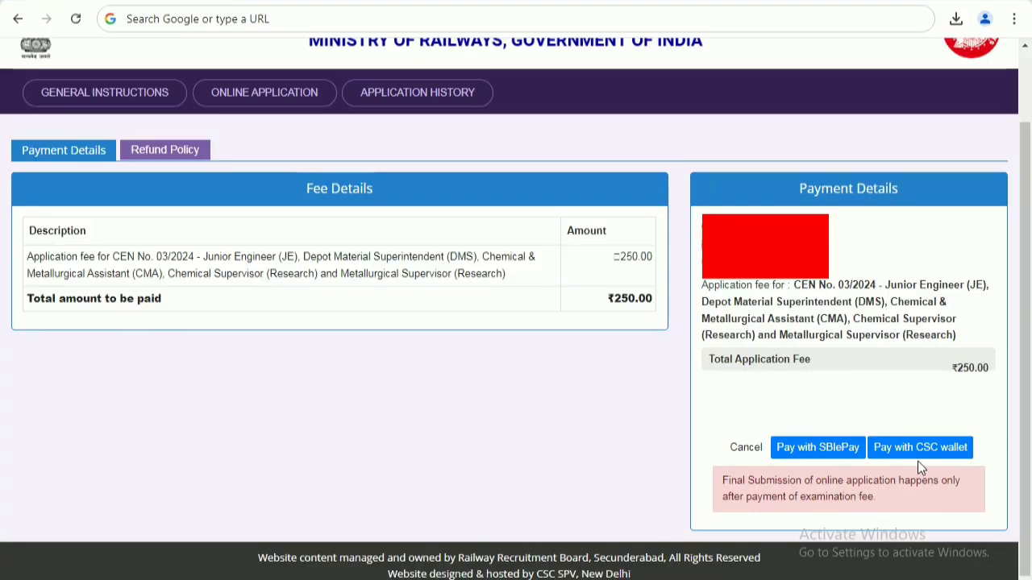
Step: Proceed to pay the application fee with SBIePay and open the Internet Banking and UPI payment options
{"action": "left_click", "coordinate": [840, 451]}
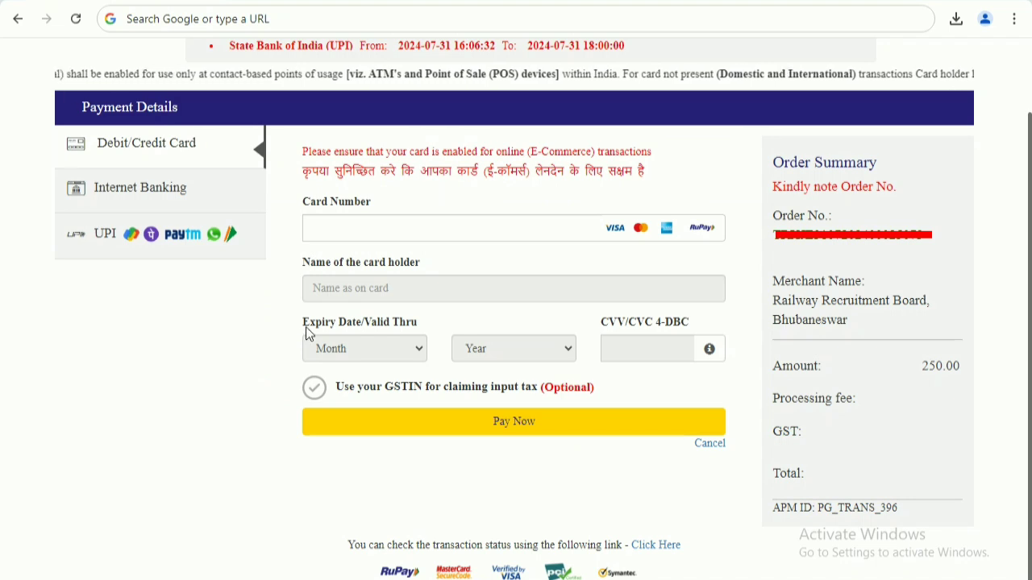
{"action": "left_click", "coordinate": [182, 190]}
{"action": "left_click", "coordinate": [183, 242]}
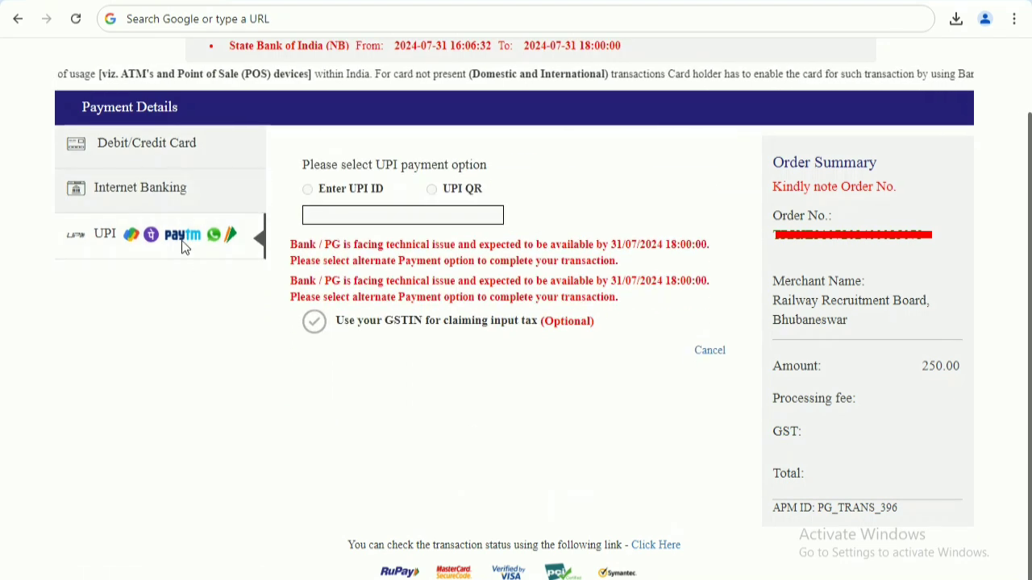